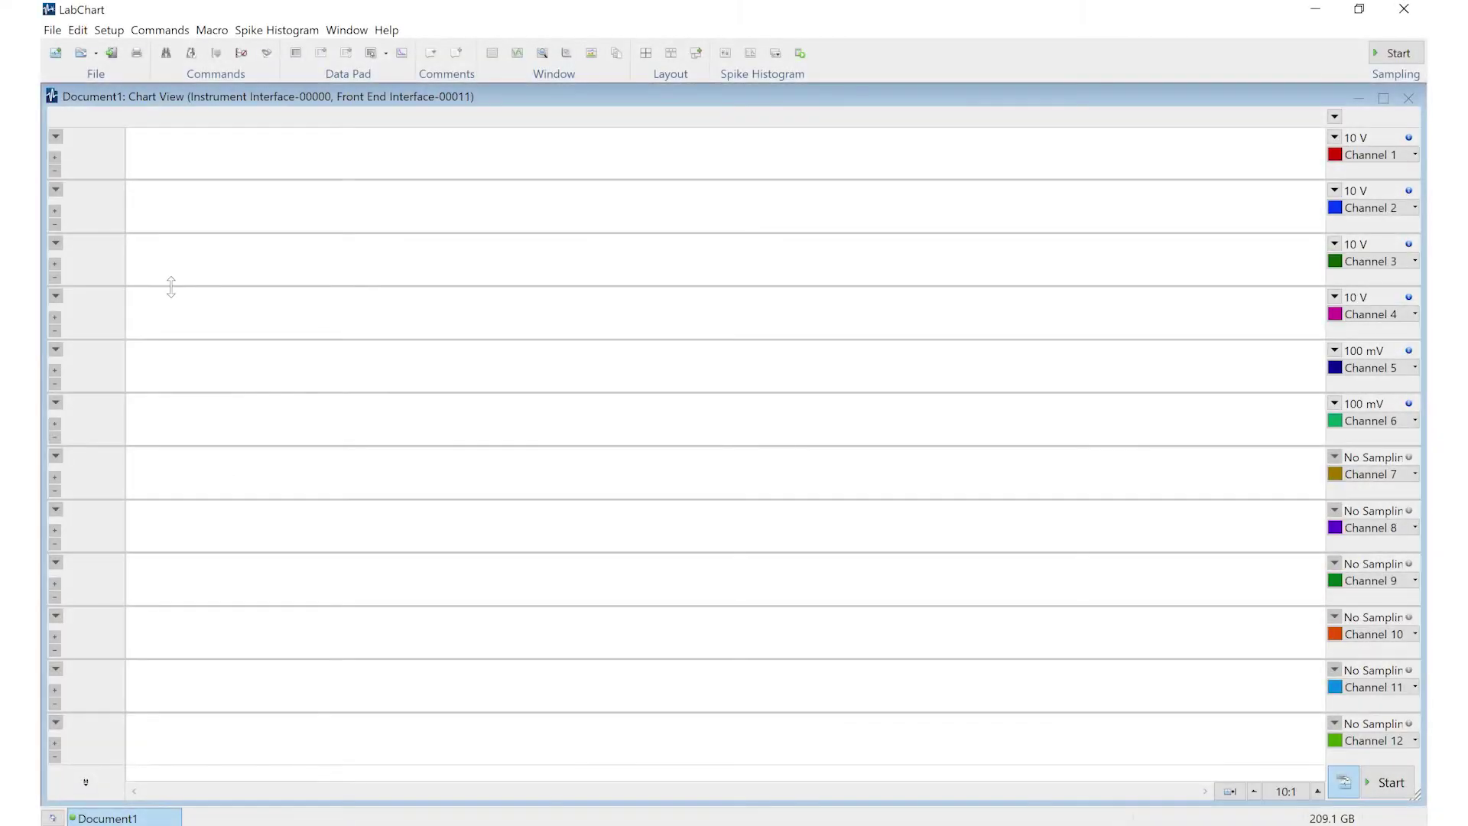
Set the number of channels to 6 in Devices and Channels setup.
{"action": "left_click", "coordinate": [108, 30]}
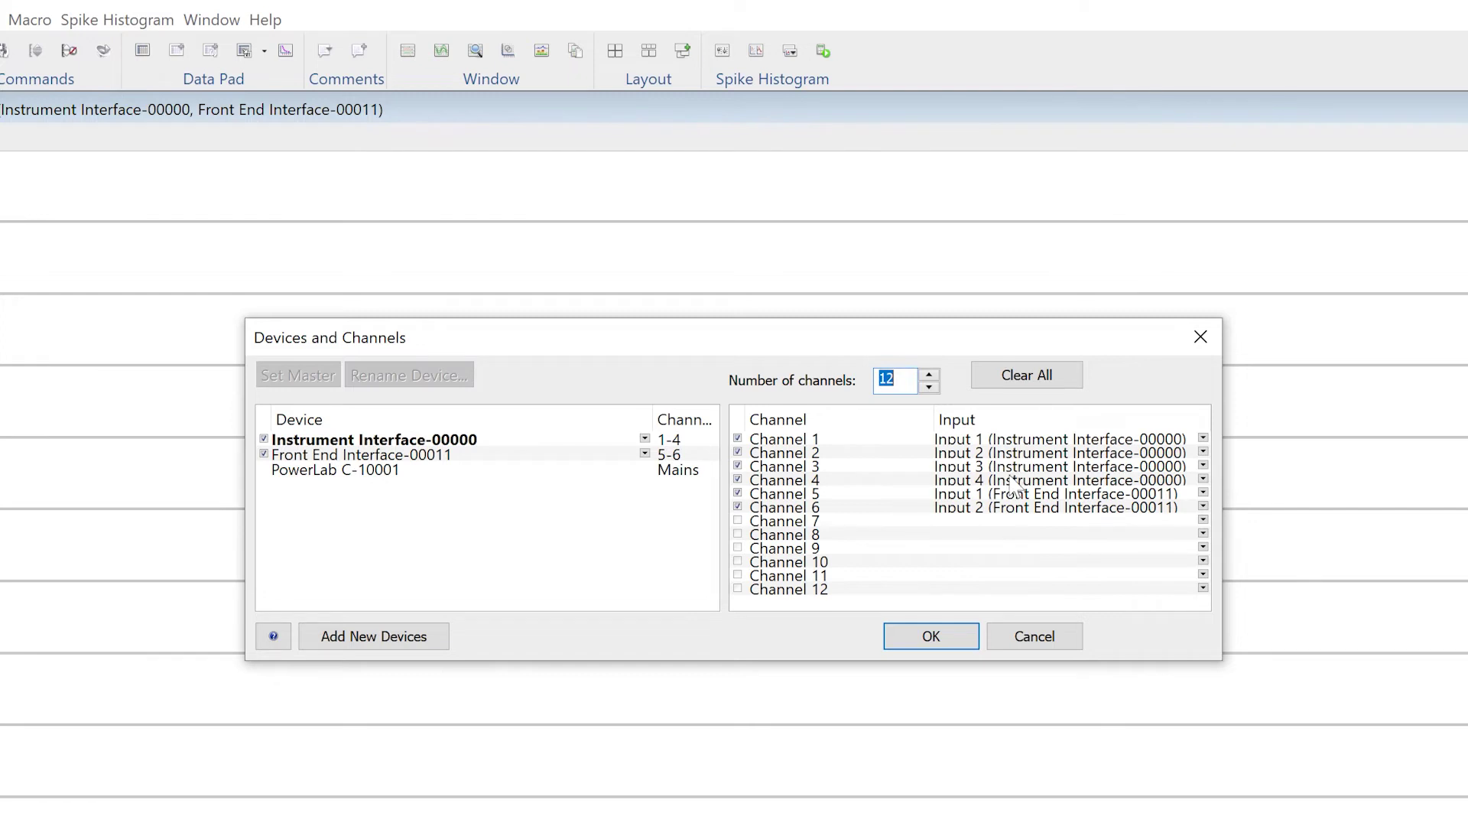
{"action": "type", "text": "6"}
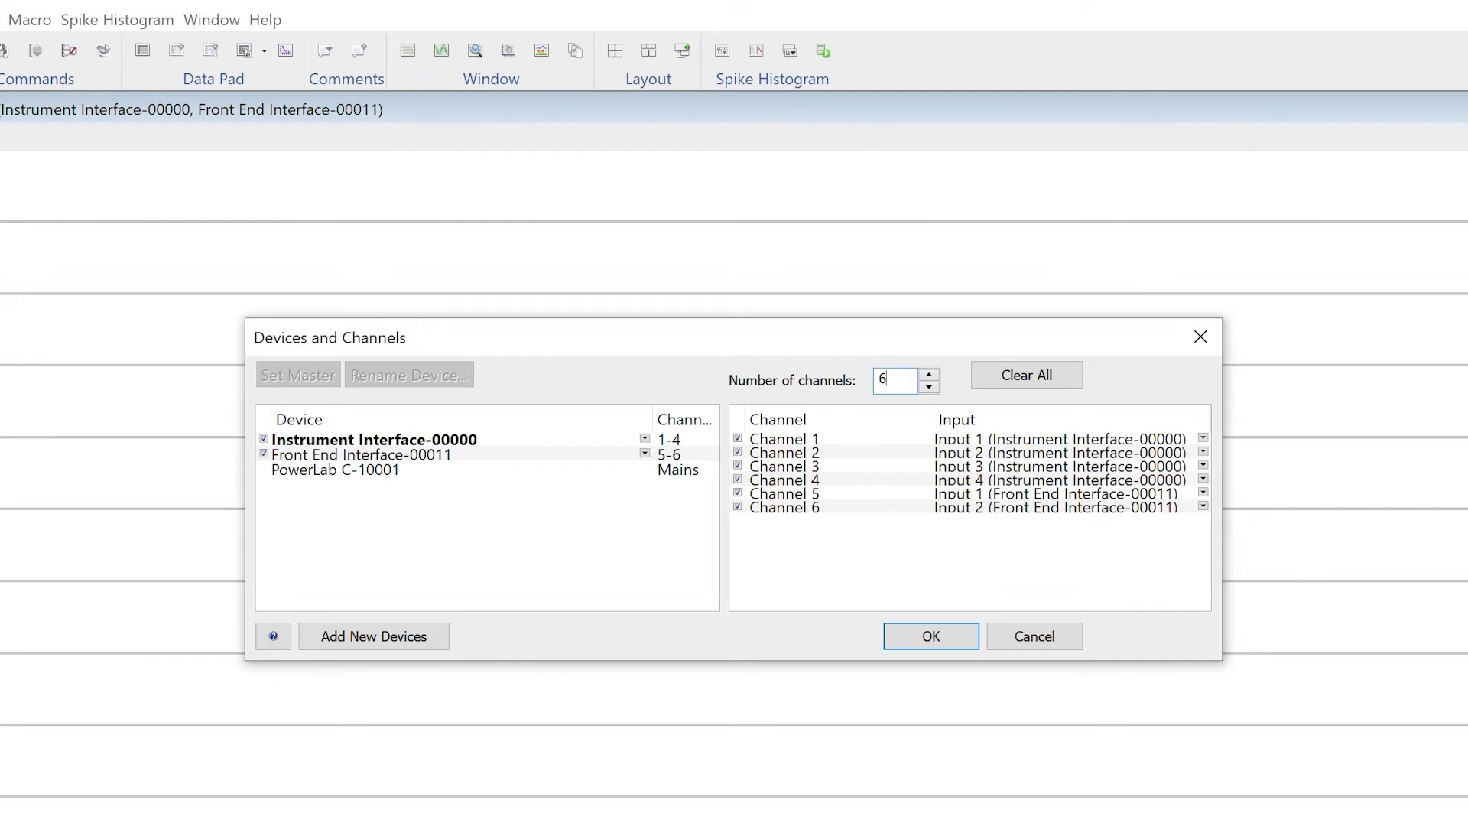
Confirm the six-channel mapping and review Channel 1's input amplifier settings.
{"action": "left_click", "coordinate": [932, 639]}
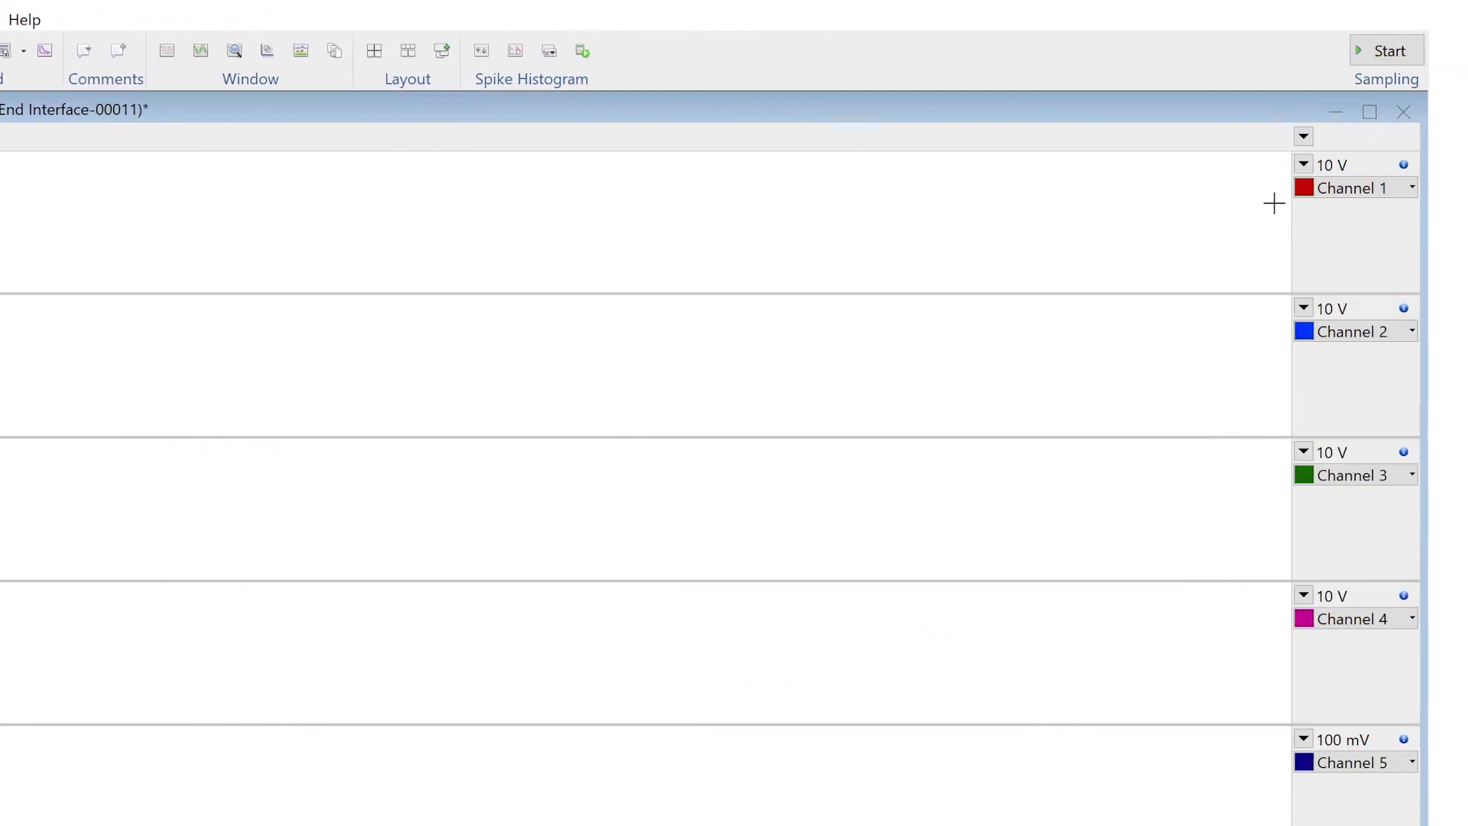
{"action": "left_click", "coordinate": [1305, 193]}
{"action": "left_click", "coordinate": [1275, 239]}
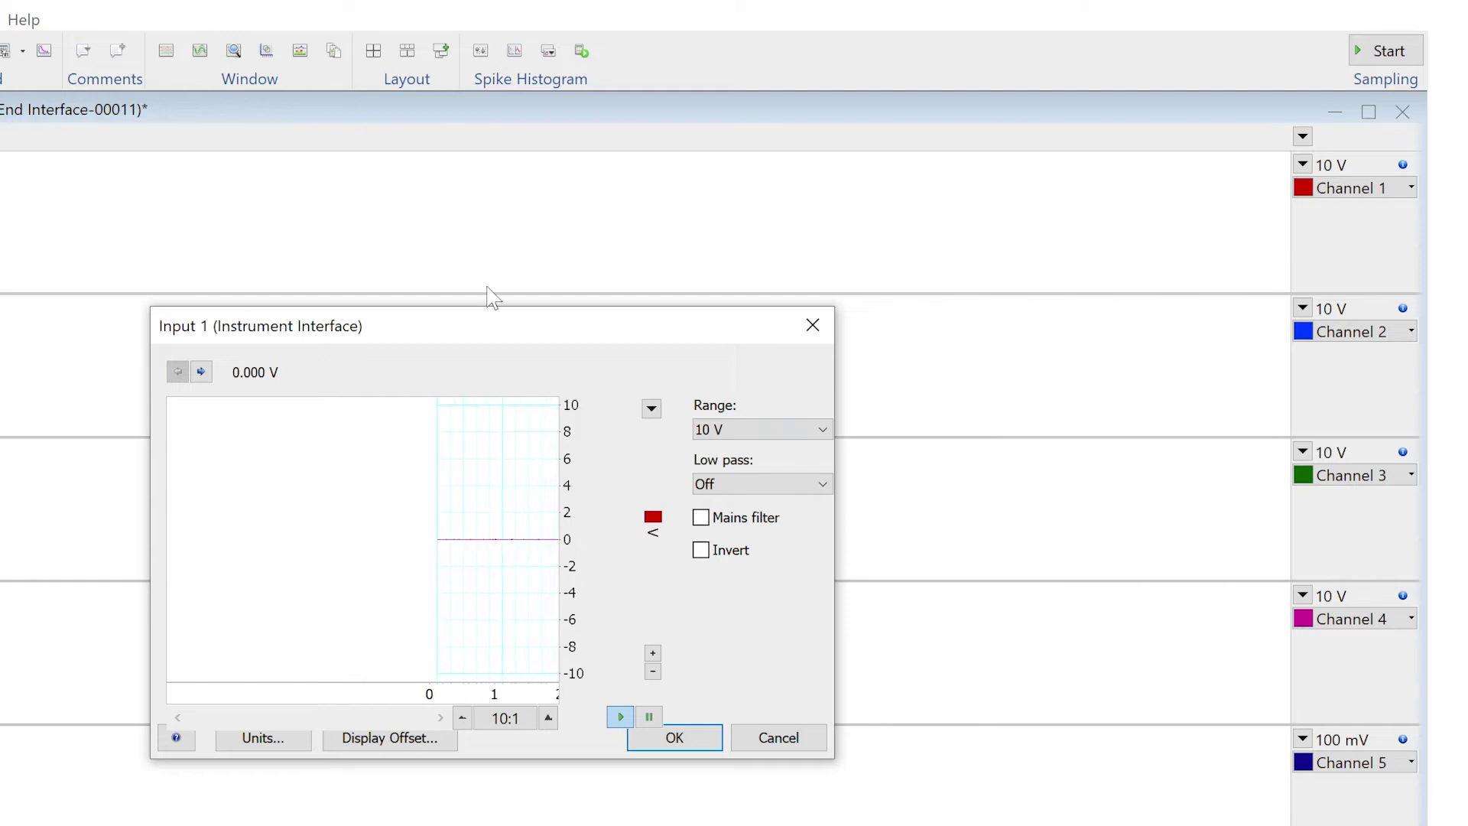
{"action": "left_click", "coordinate": [790, 748]}
Bring up the Bio Amp settings for Channel 5.
{"action": "left_click", "coordinate": [1411, 763]}
{"action": "left_click", "coordinate": [1257, 435]}
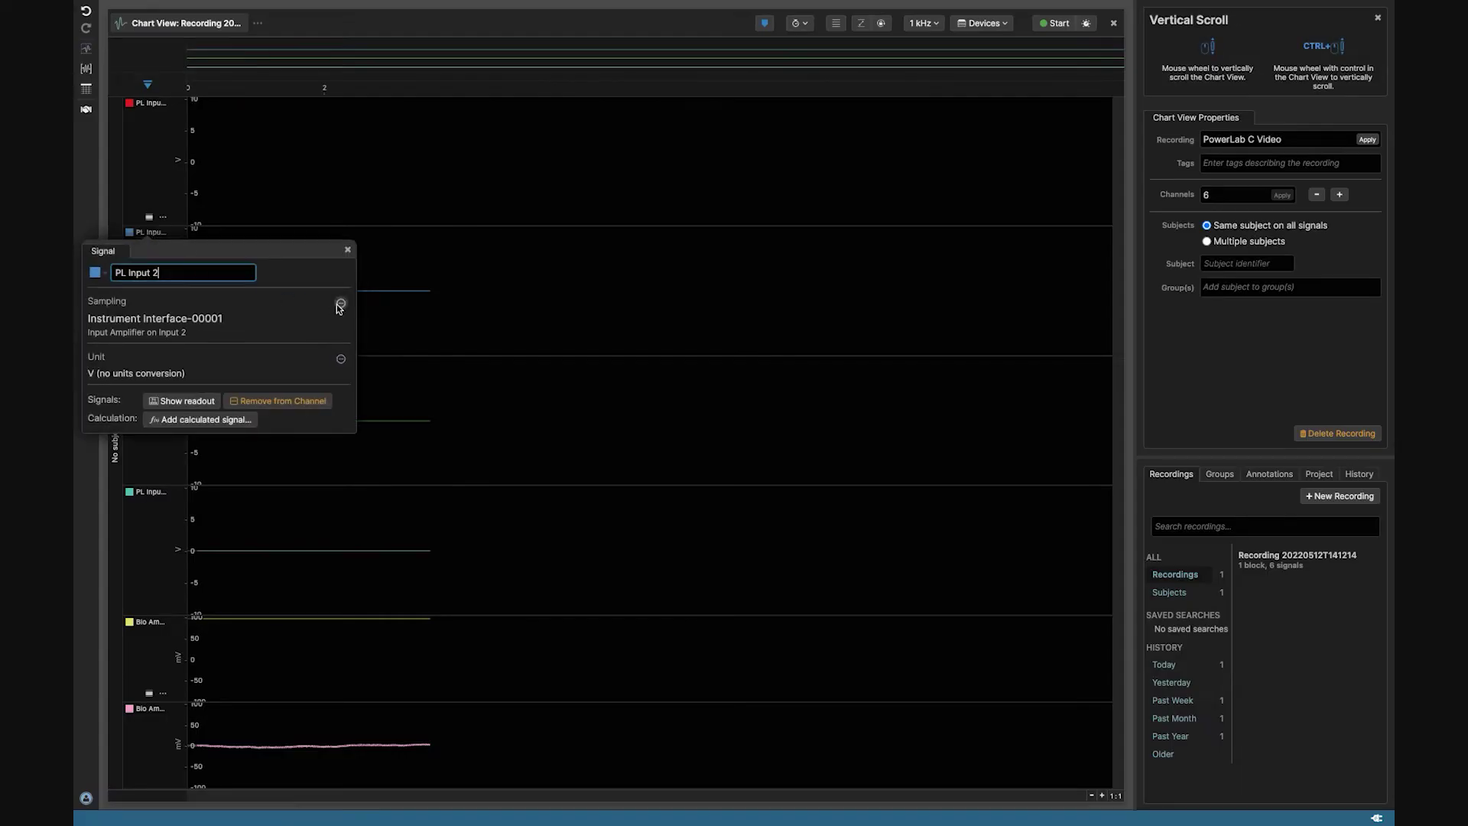
View Bio Amp Input 6's sampling settings, showing the 100 mV range.
{"action": "left_click", "coordinate": [518, 253]}
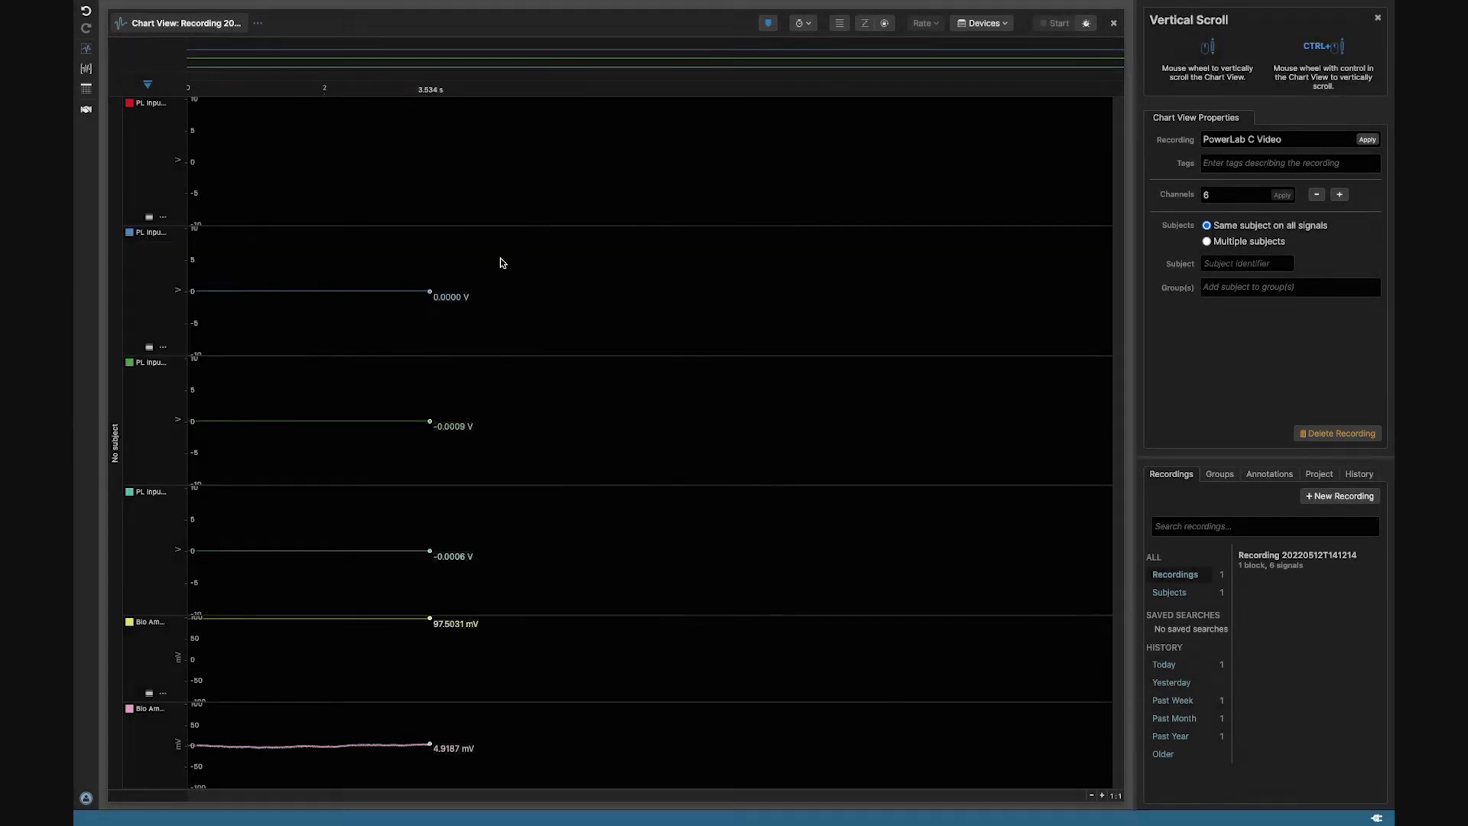
{"action": "left_click", "coordinate": [154, 710]}
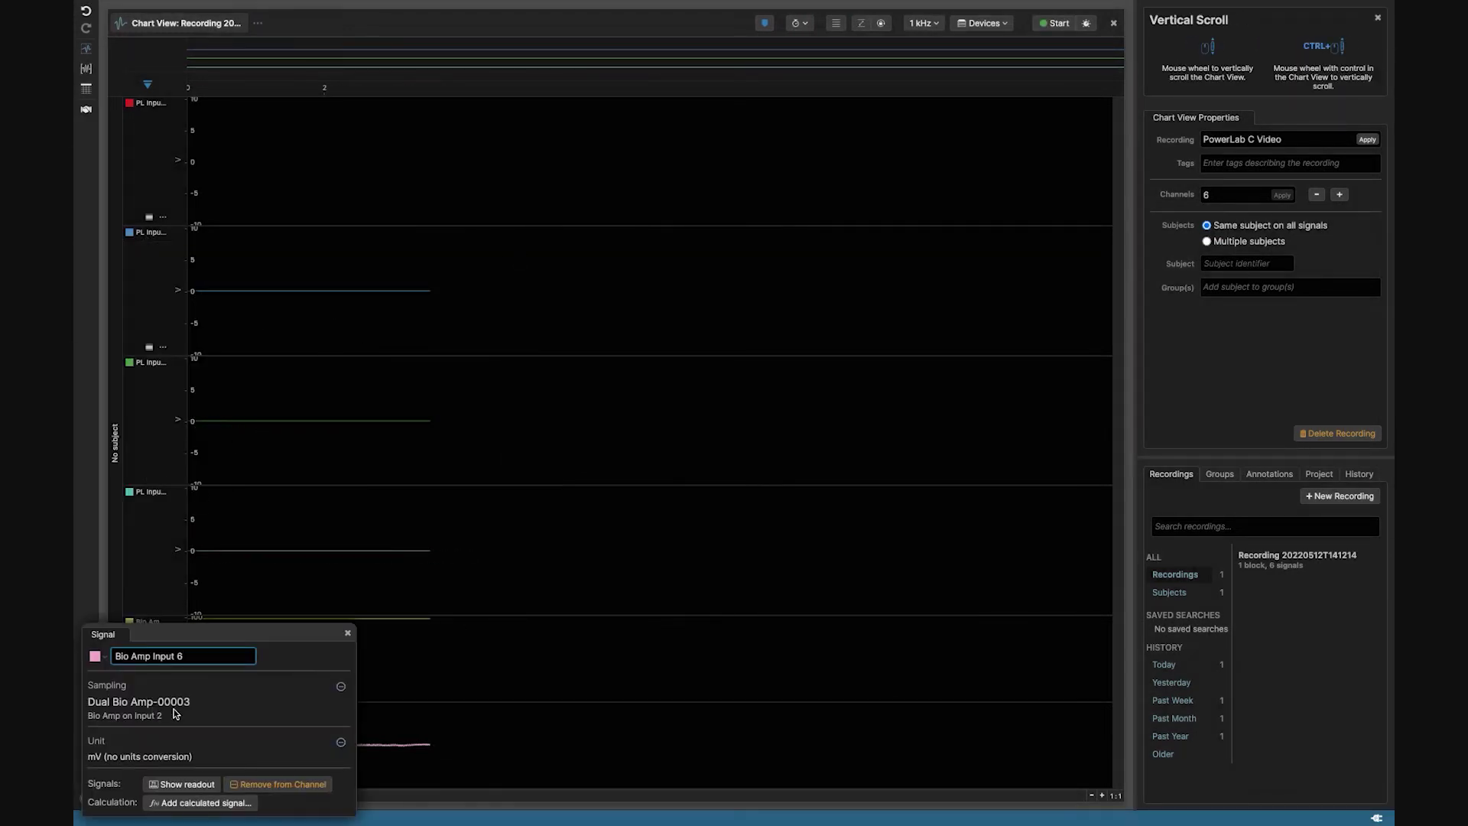
{"action": "left_click", "coordinate": [342, 688]}
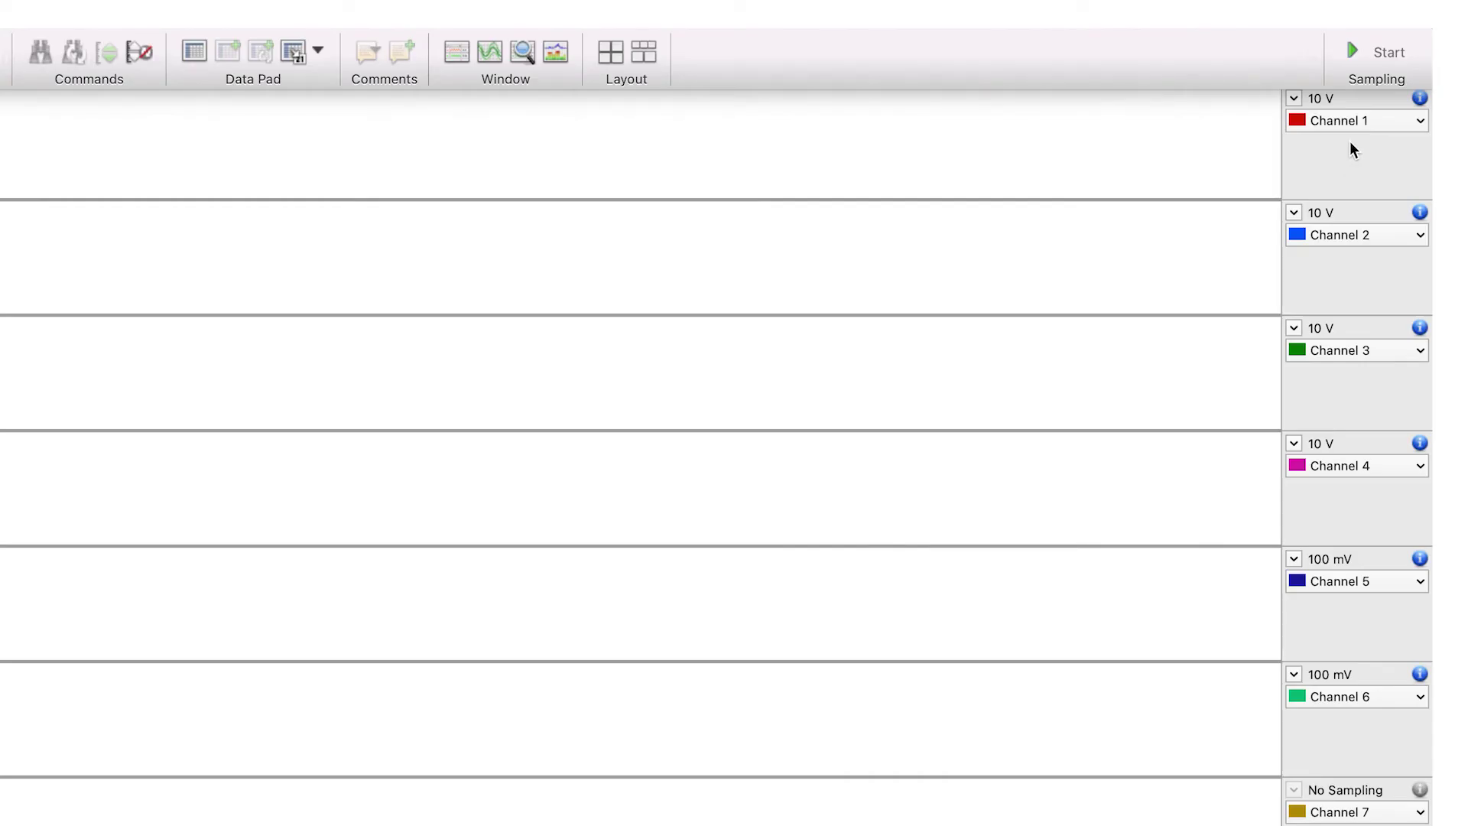
{"action": "left_click", "coordinate": [1355, 126]}
Show Channel 1's input amplifier settings: 10 V range, low pass off.
{"action": "left_click", "coordinate": [1294, 176]}
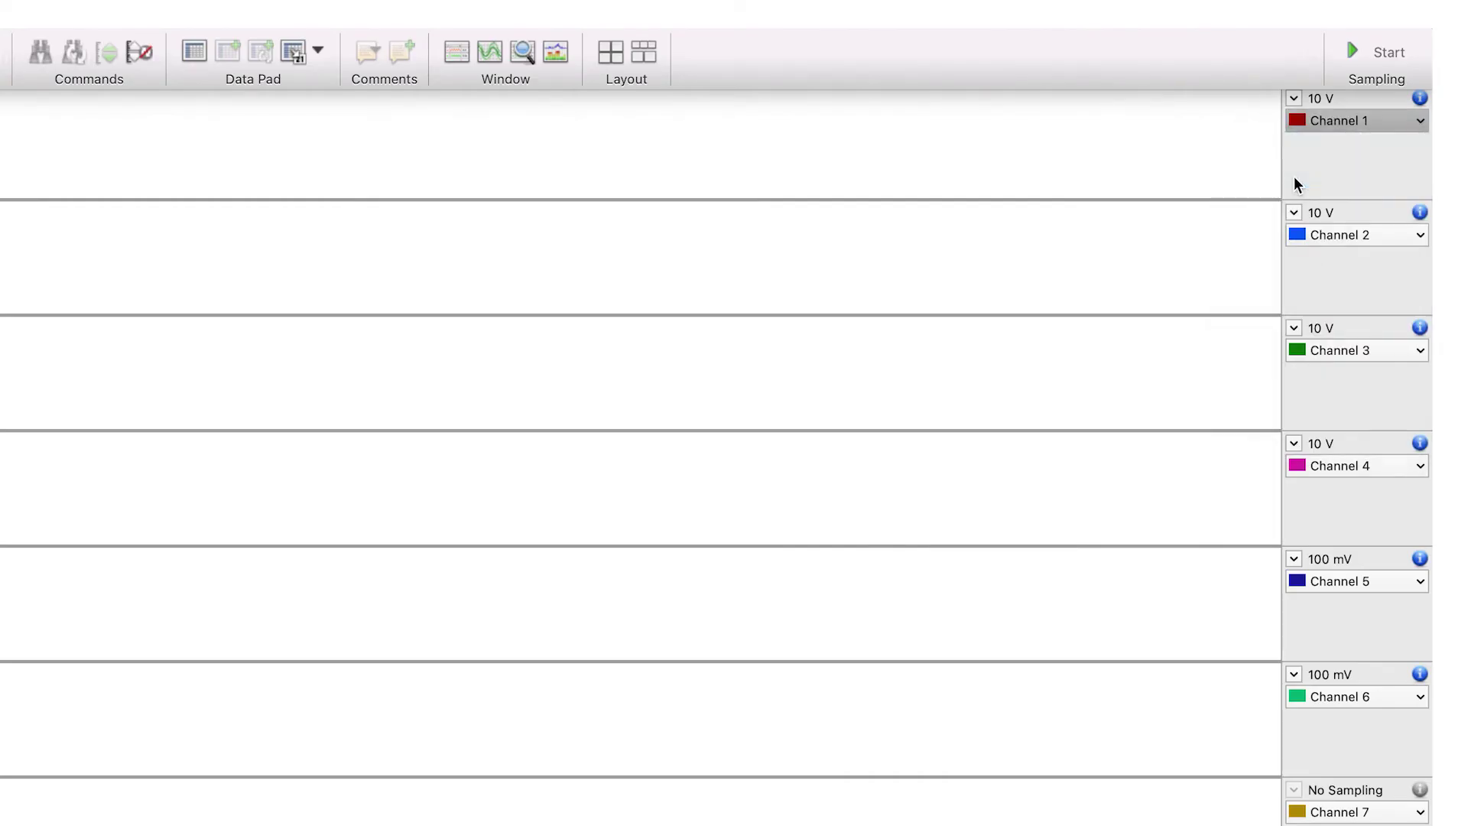